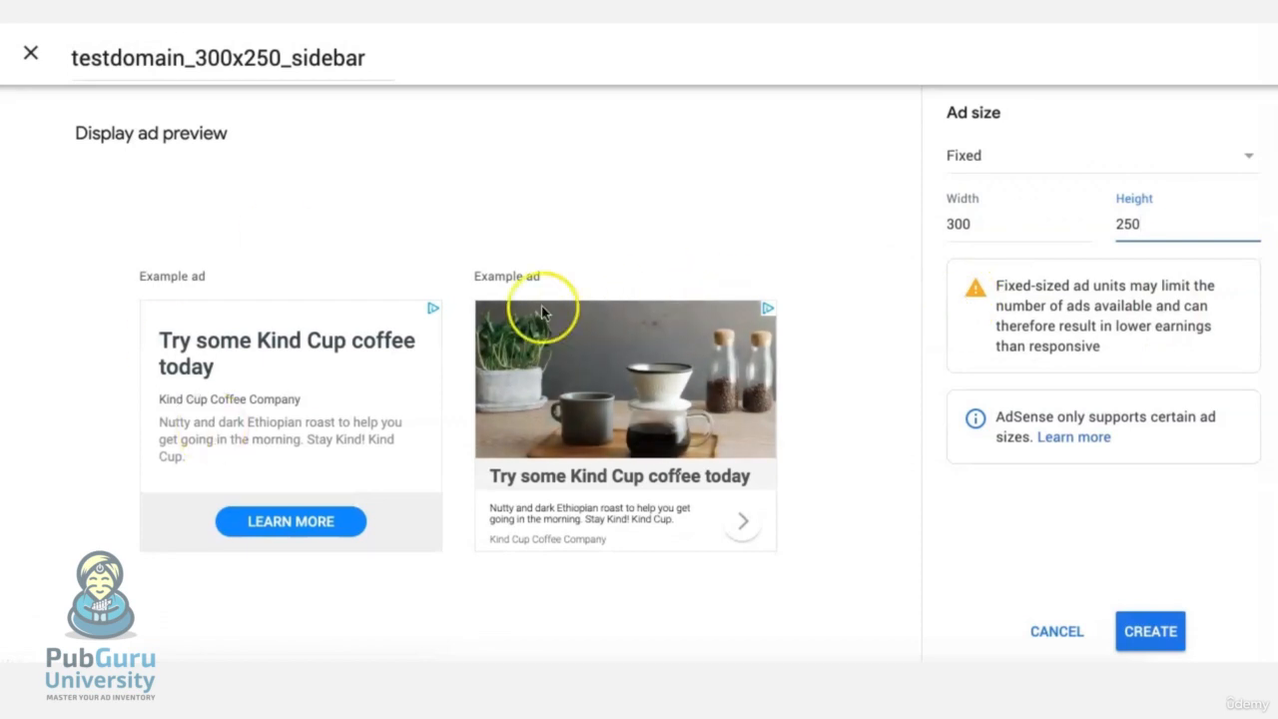
# Create the fixed 300 x 250 display ad unit named testdomain_300x250_sidebar.
pyautogui.click(912, 281)
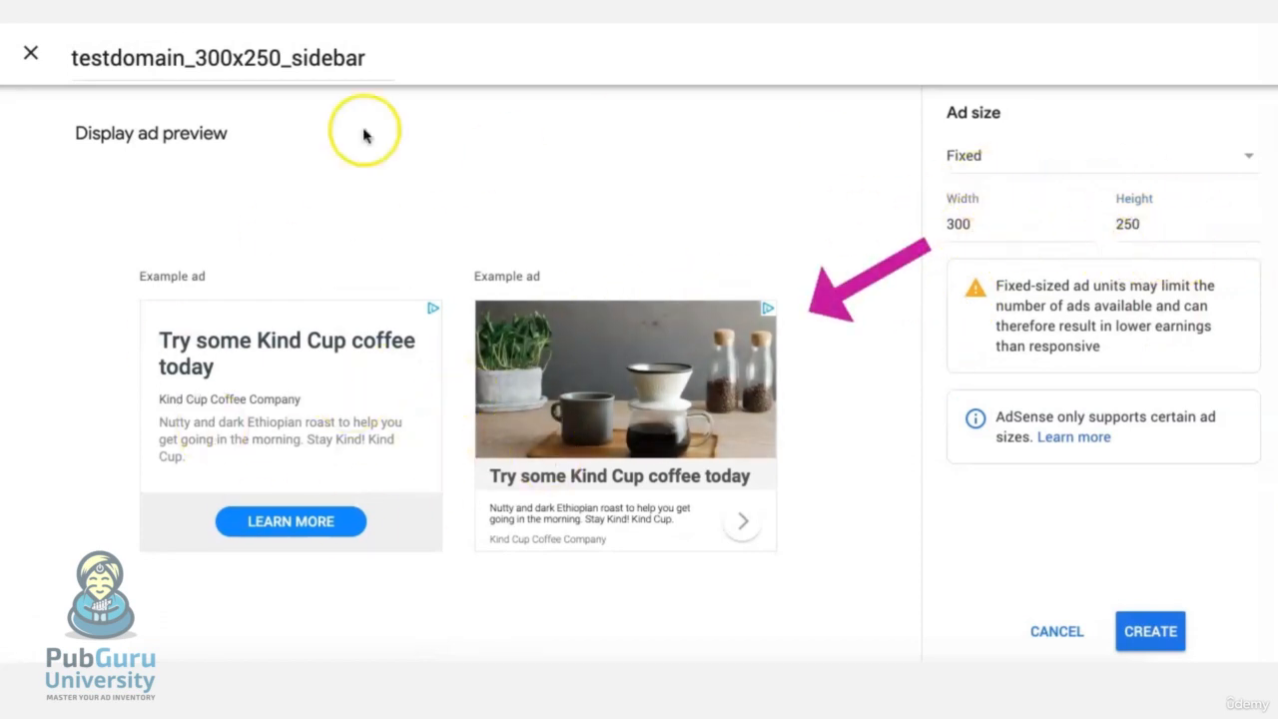
pyautogui.click(1152, 633)
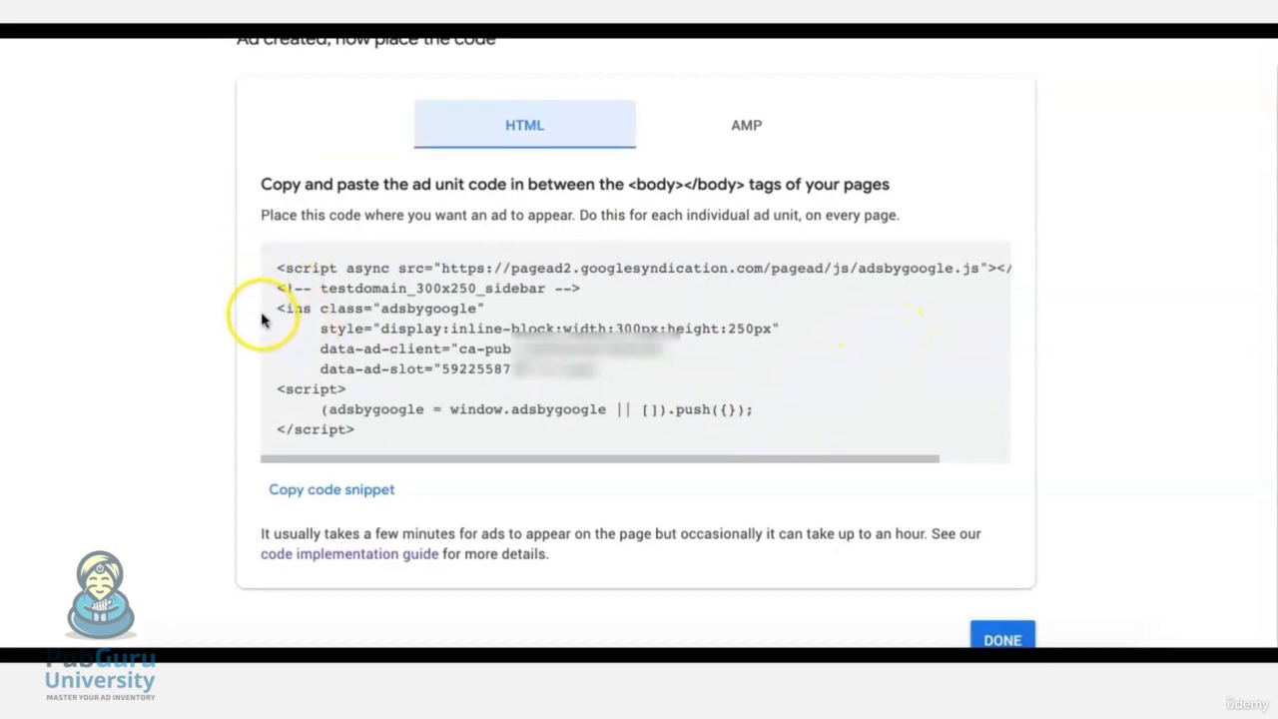
# Copy the HTML code snippet of the new ad unit, noting its async attribute and the body tag placement instruction.
pyautogui.click(321, 267)
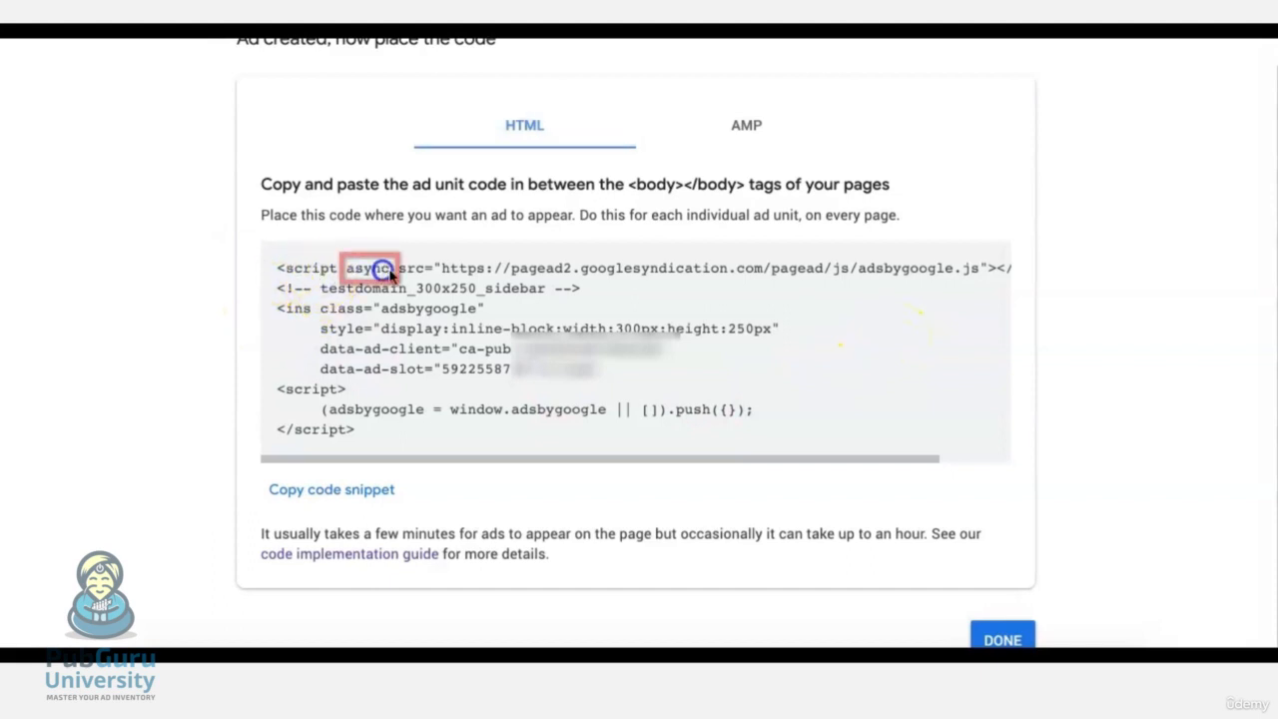
pyautogui.moveTo(387, 270); pyautogui.dragTo(264, 273)
pyautogui.doubleClick(377, 269)
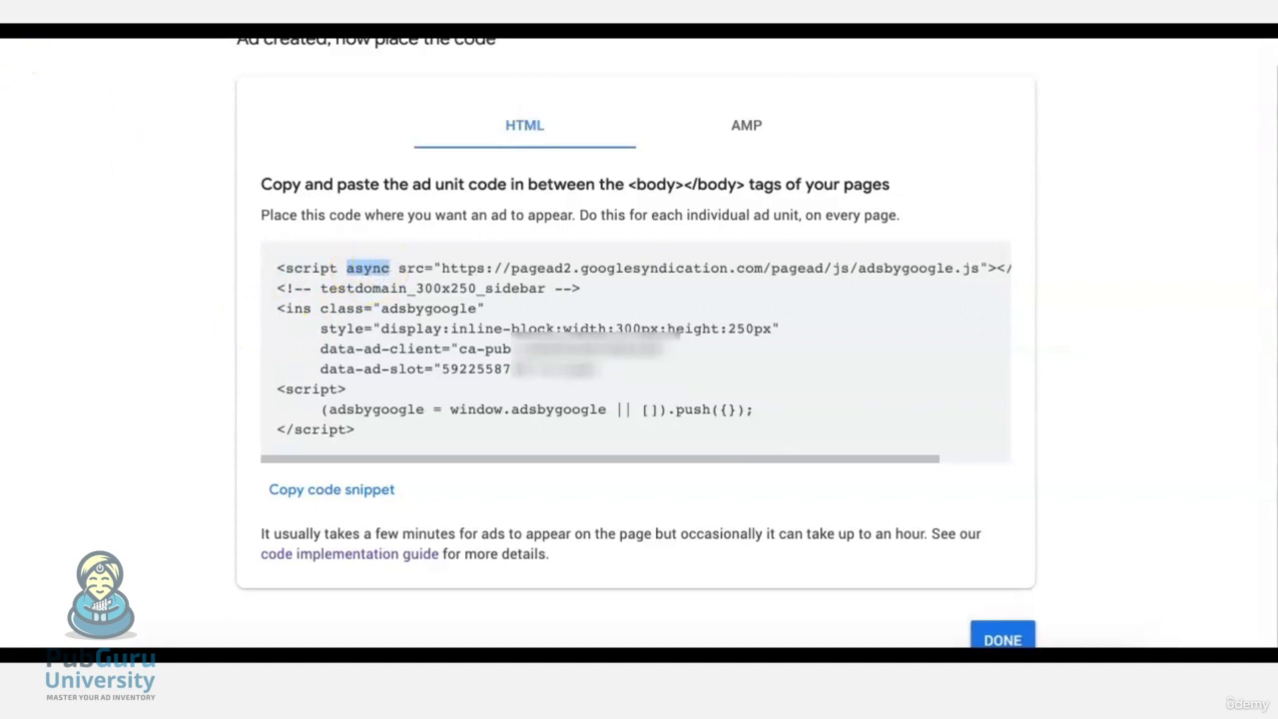
pyautogui.click(335, 494)
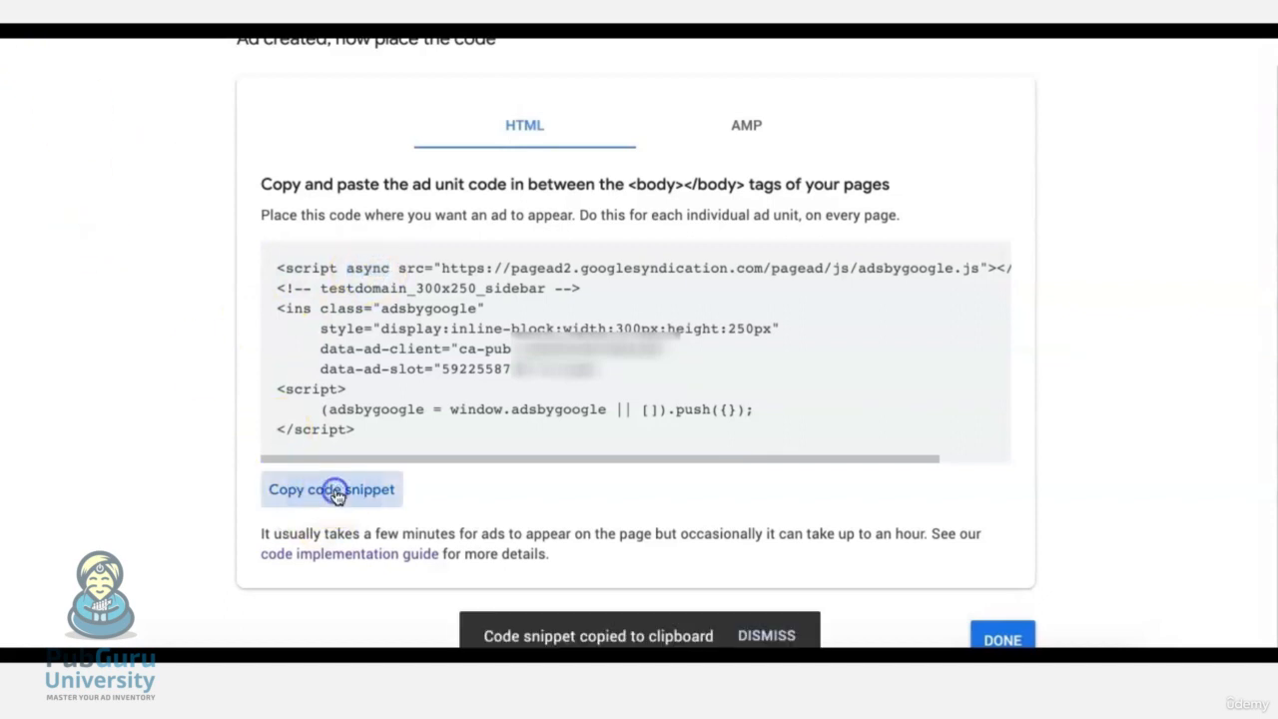
pyautogui.click(637, 189)
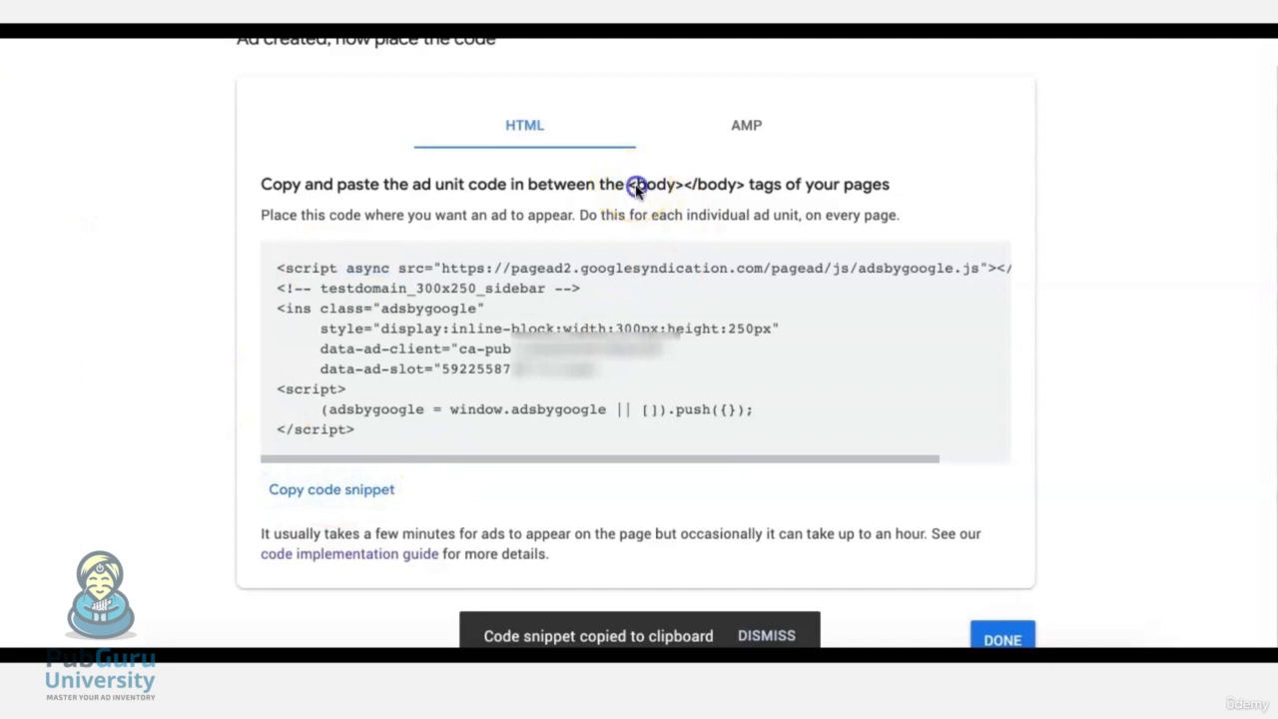
pyautogui.moveTo(632, 191); pyautogui.dragTo(742, 193)
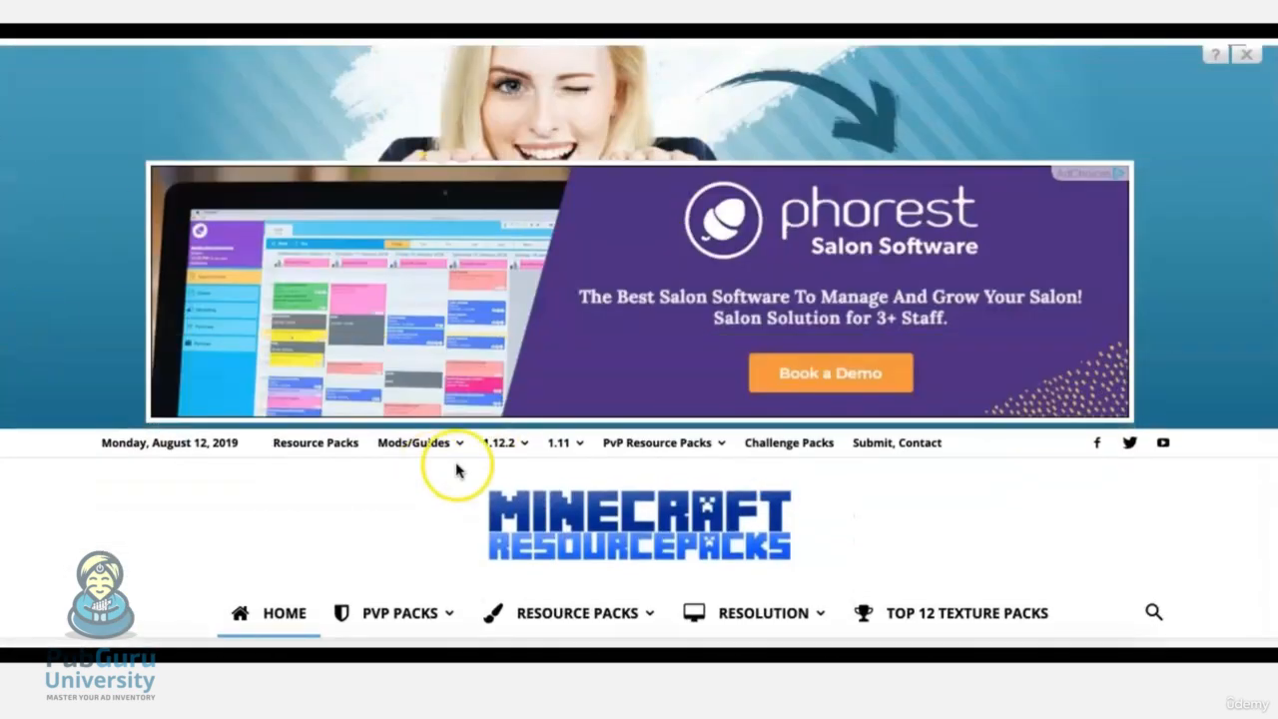
# View the page source of the Minecraft Resource Packs homepage and search it for "<body" and "</body".
pyautogui.scroll(-3, 449, 456)
pyautogui.rightClick(94, 323)
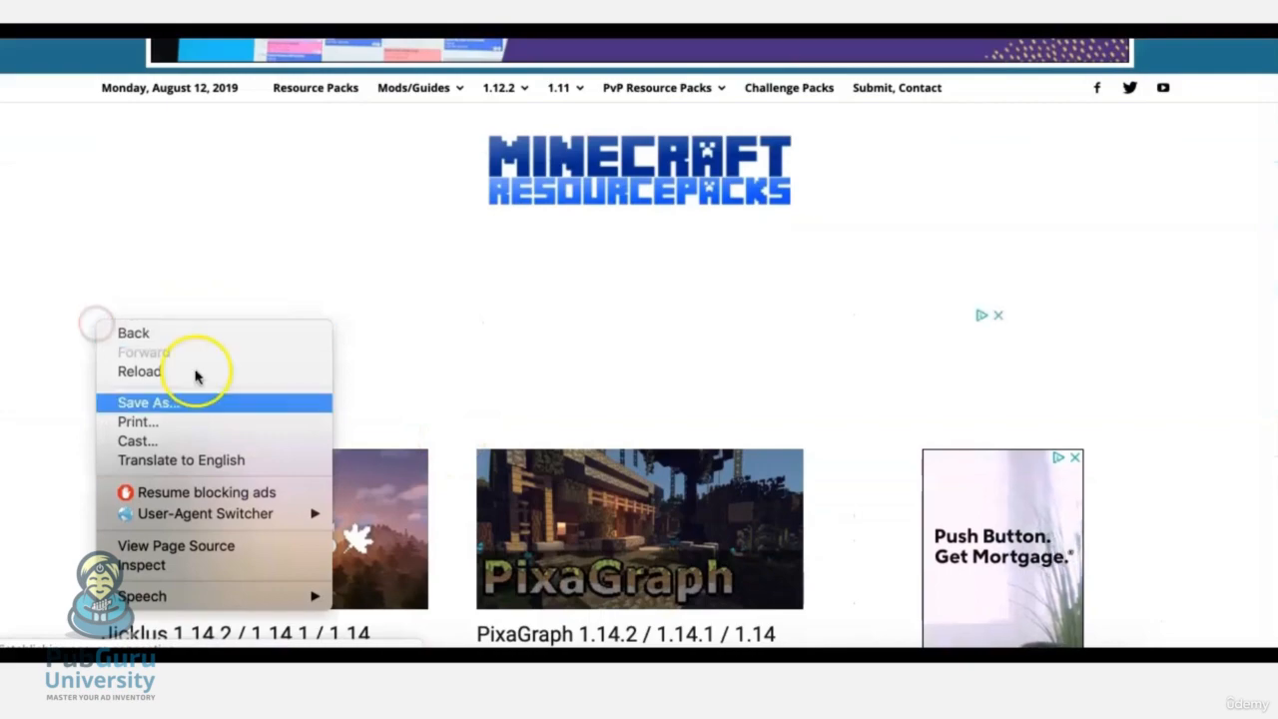
pyautogui.click(172, 545)
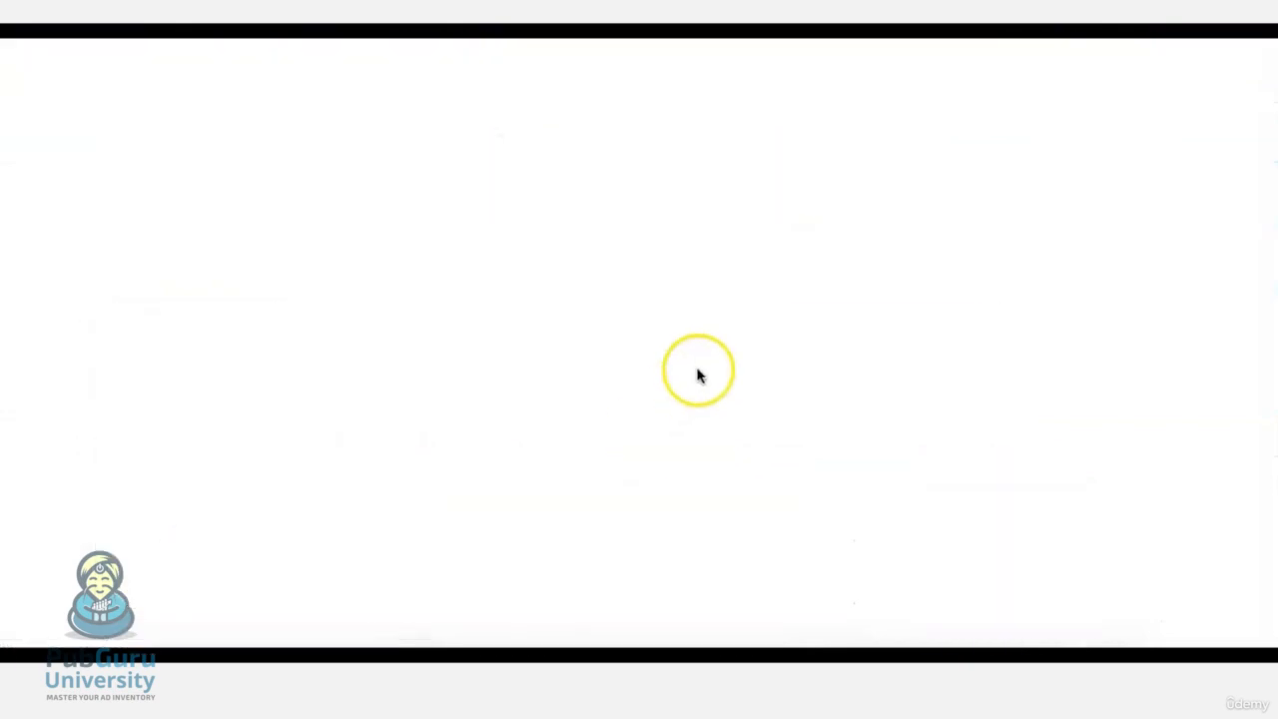
pyautogui.hotkey('ctrl', 'f')
pyautogui.write('<')
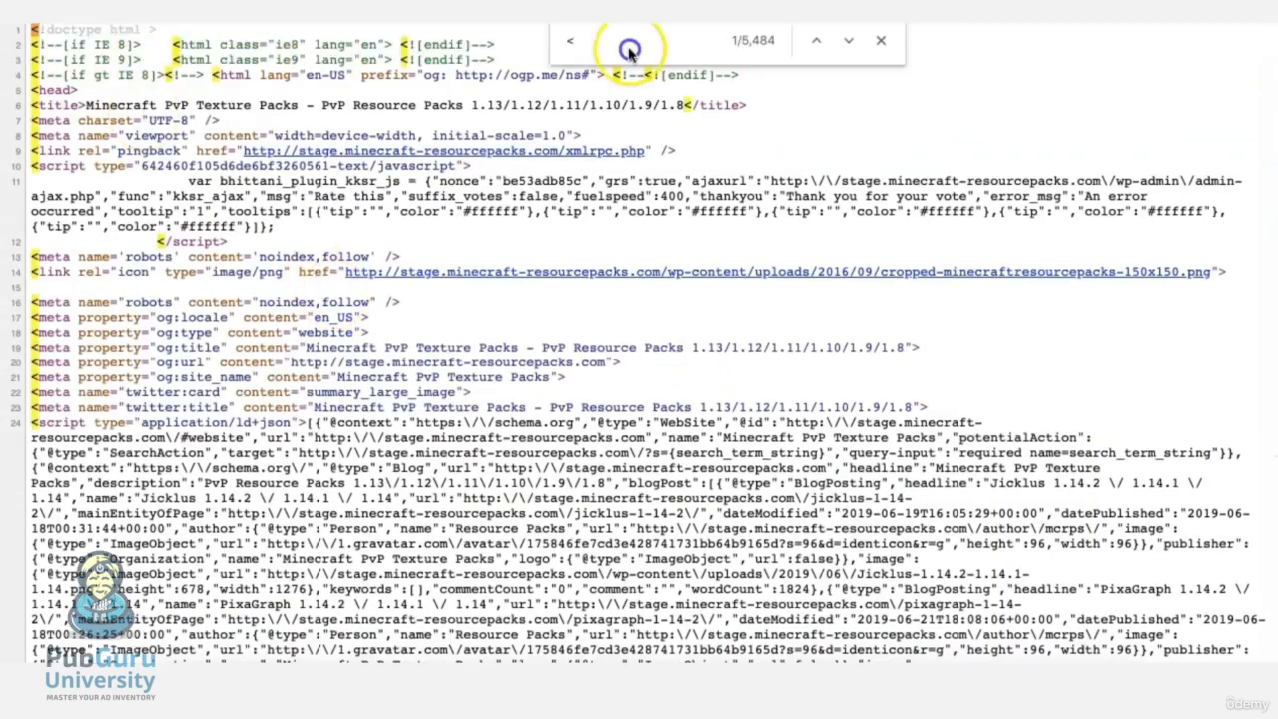
pyautogui.write('body')
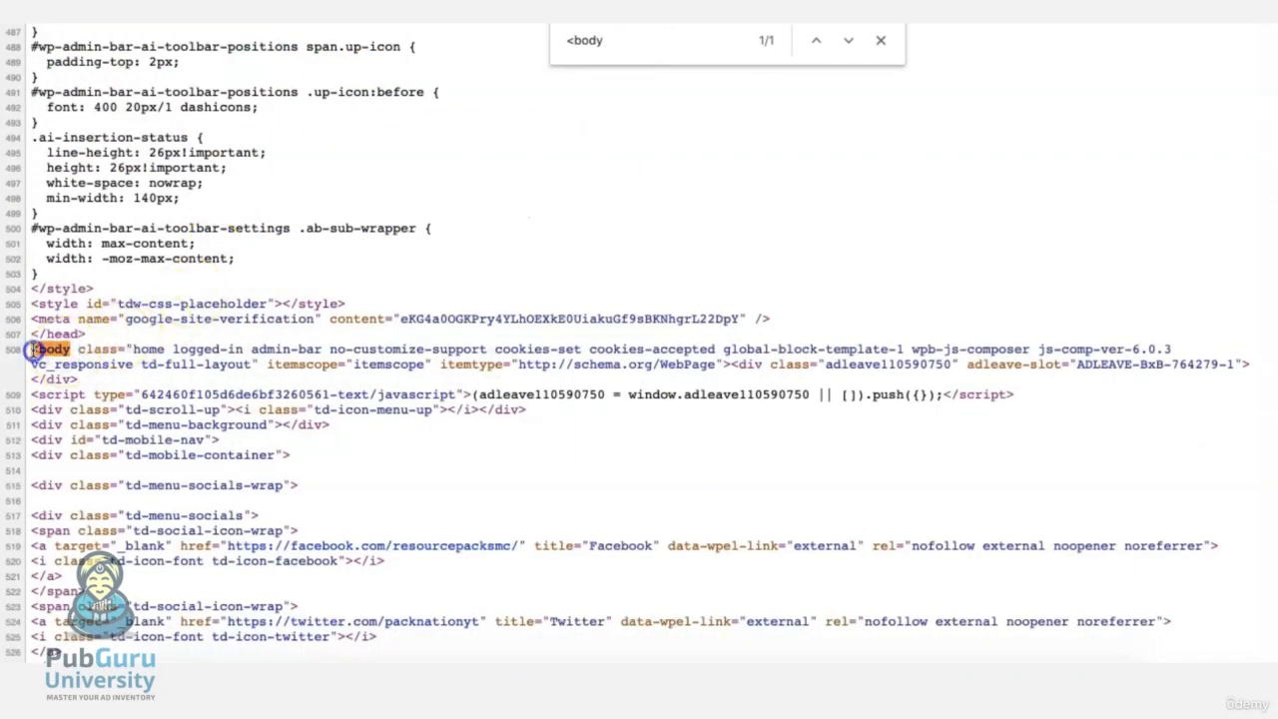
pyautogui.click(575, 42)
pyautogui.write('/')
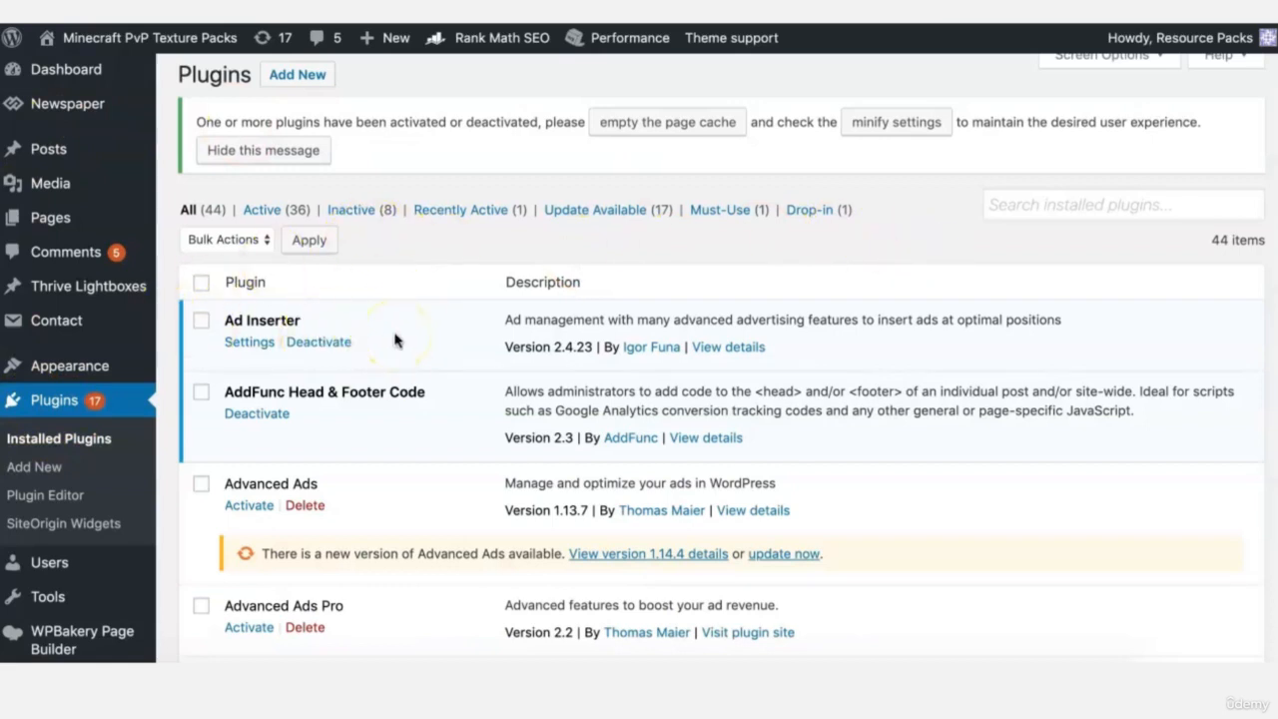
# Open the Ad Inserter plugin's settings and paste the copied AdSense code into Block 1.
pyautogui.click(1101, 207)
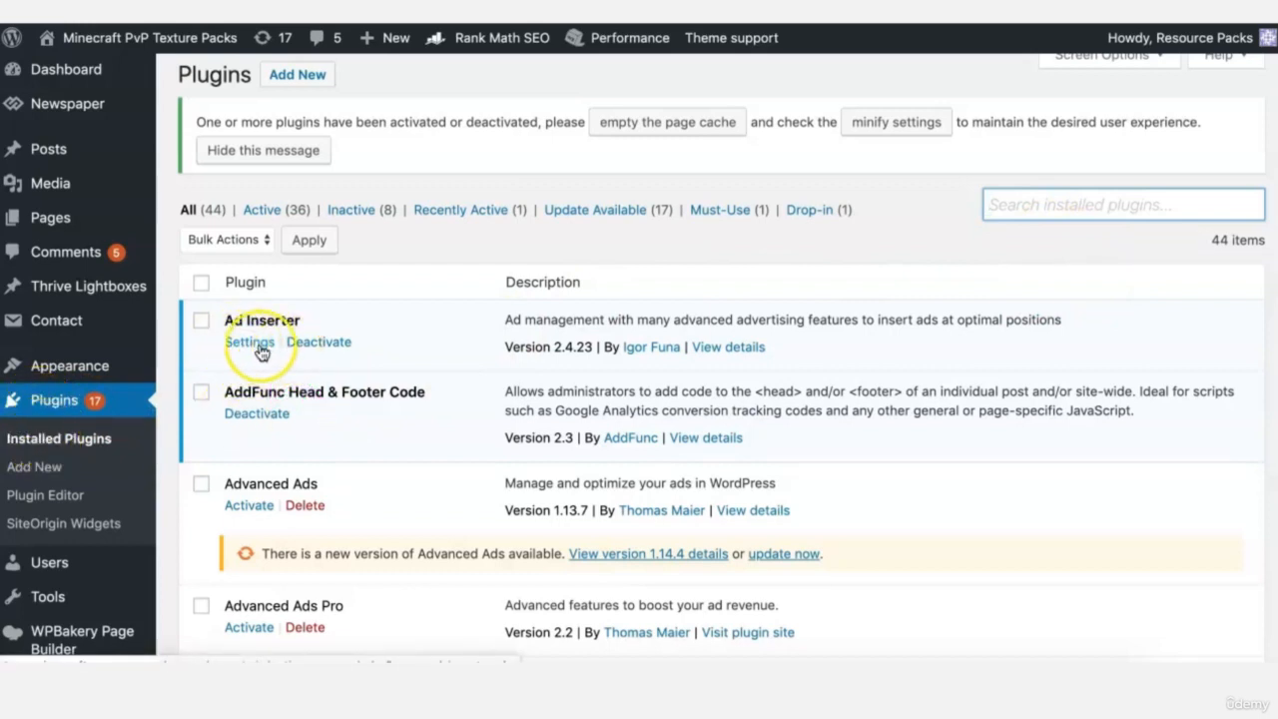
pyautogui.click(244, 343)
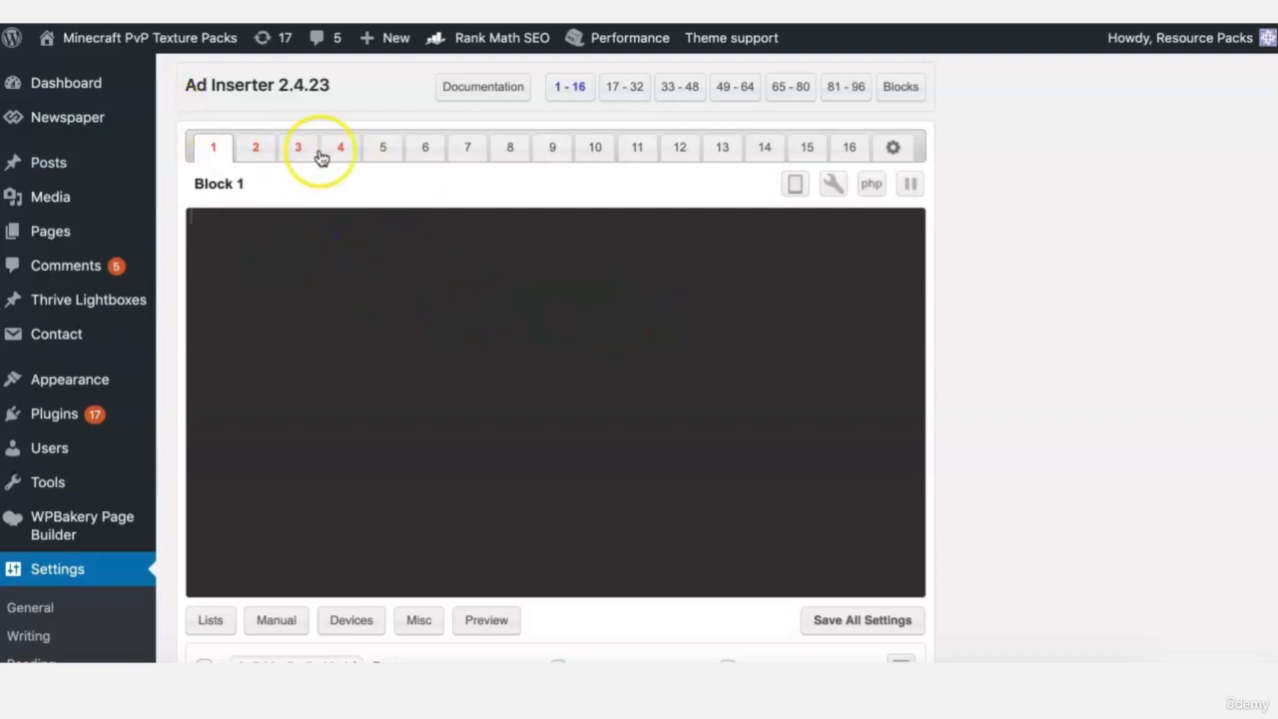
pyautogui.moveTo(482, 341); pyautogui.dragTo(611, 352)
pyautogui.press('BackSpace')
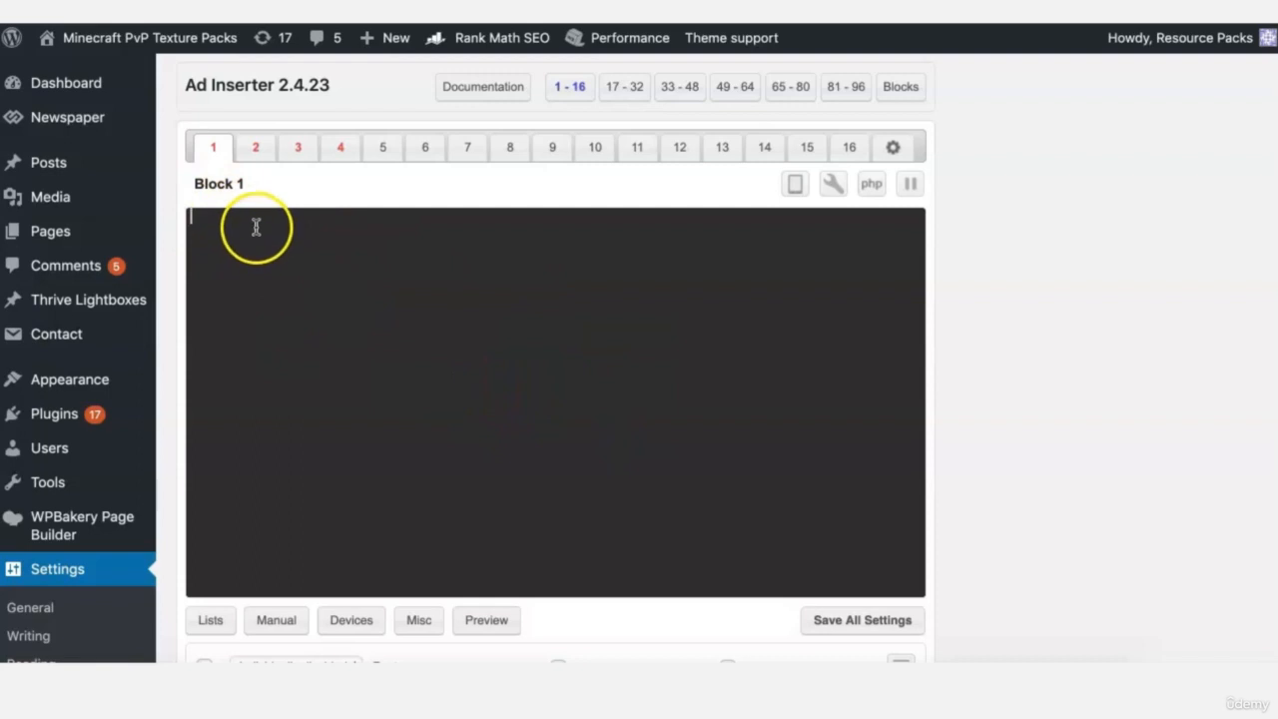
pyautogui.hotkey('ctrl', 'v')
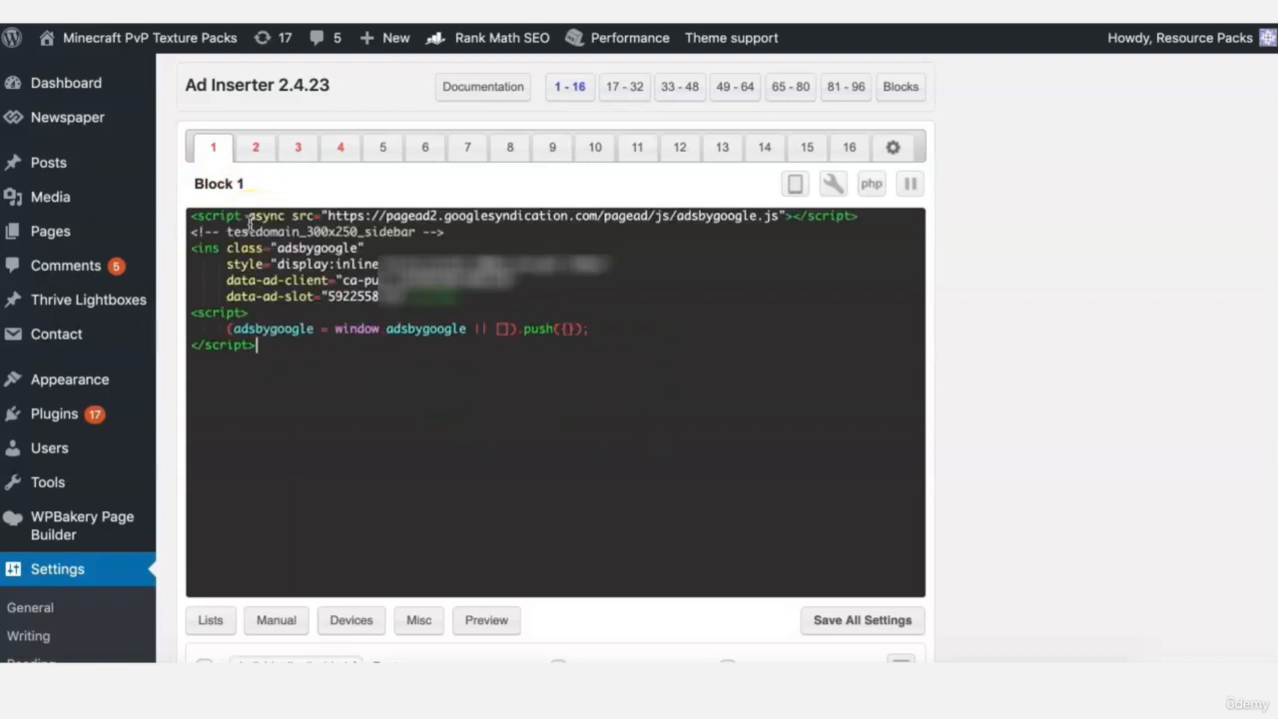
# Set Block 1 to be inserted before paragraph 2, with Homepage enabled.
pyautogui.scroll(-5, 699, 259)
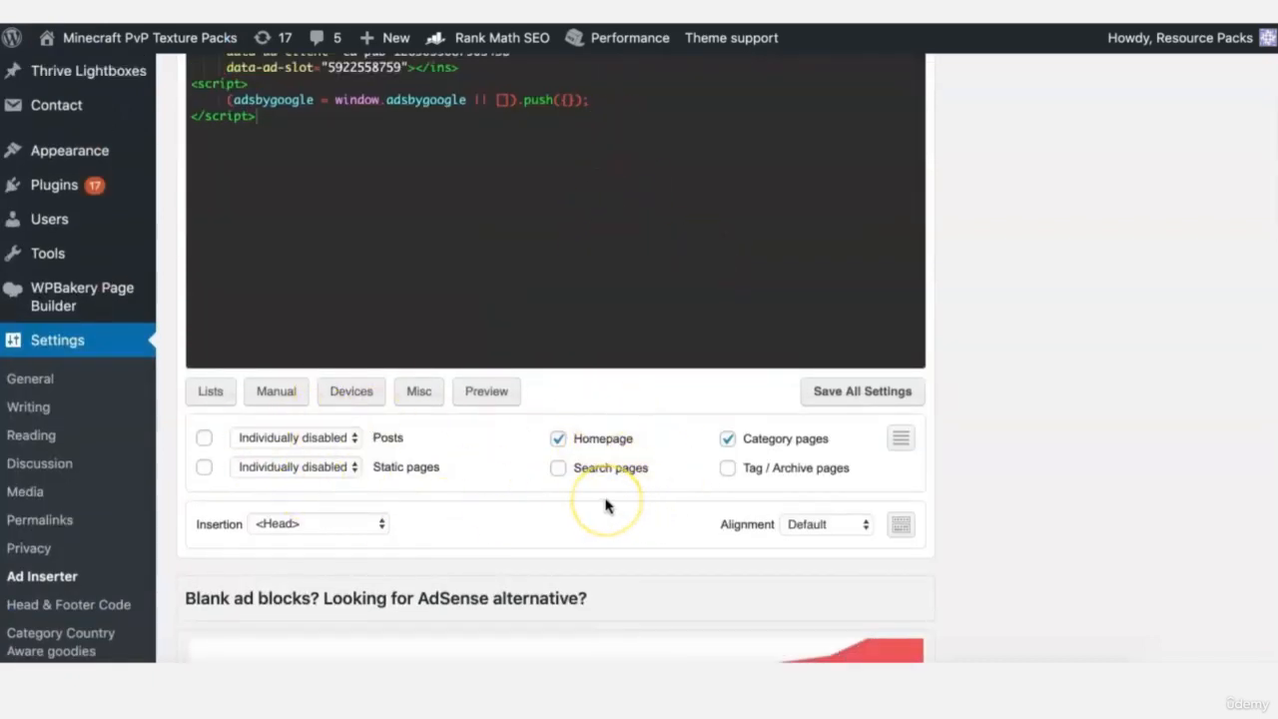
pyautogui.click(562, 450)
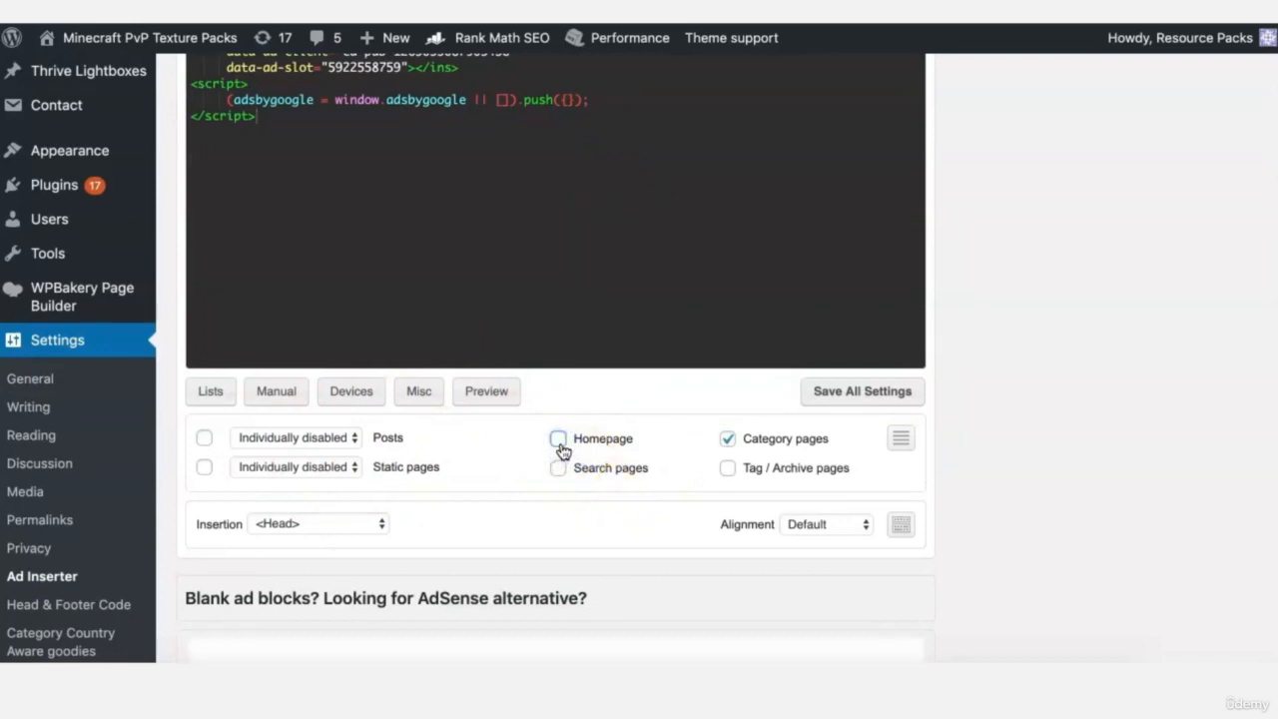
pyautogui.click(558, 440)
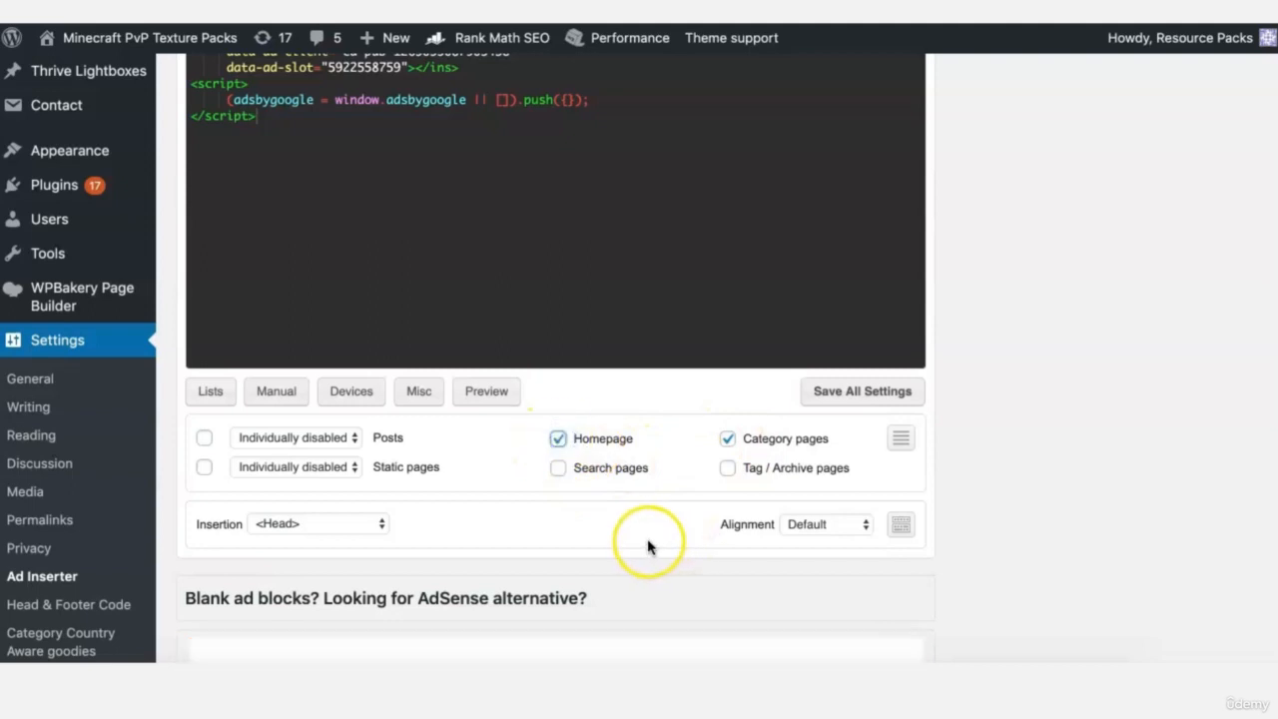
pyautogui.click(303, 525)
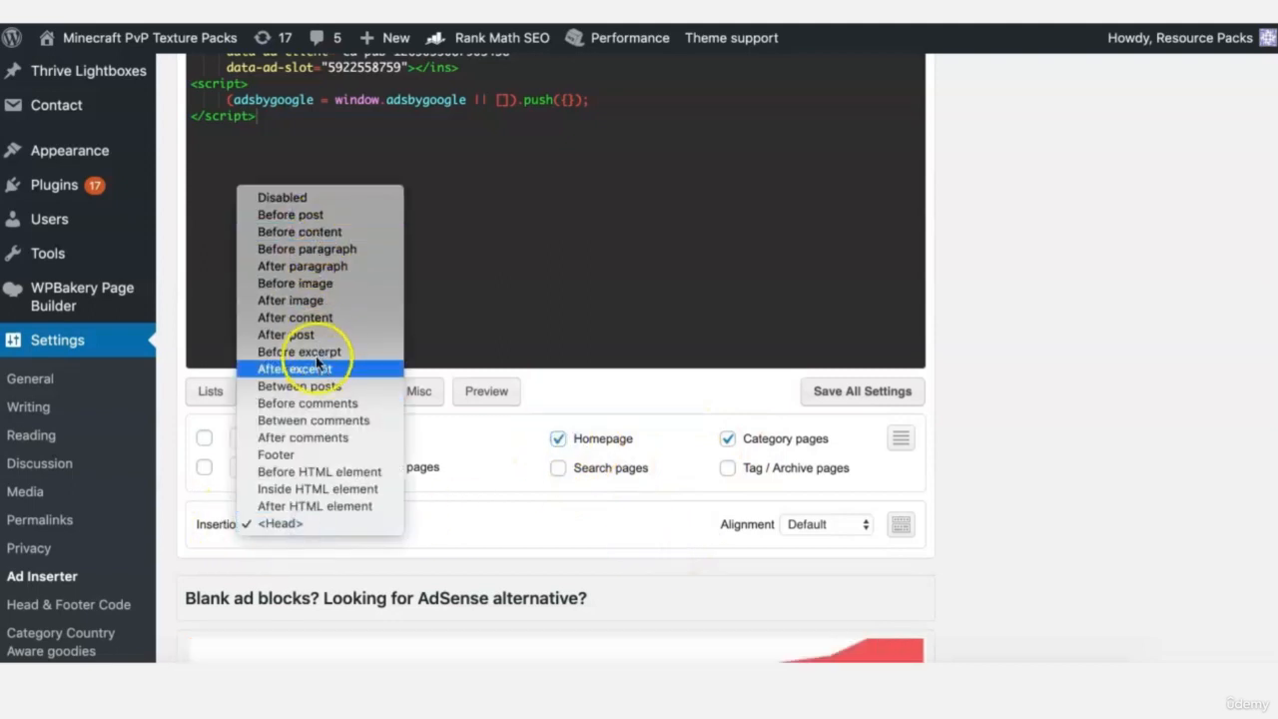
pyautogui.click(342, 253)
pyautogui.click(428, 523)
pyautogui.press('BackSpace')
pyautogui.write('2')
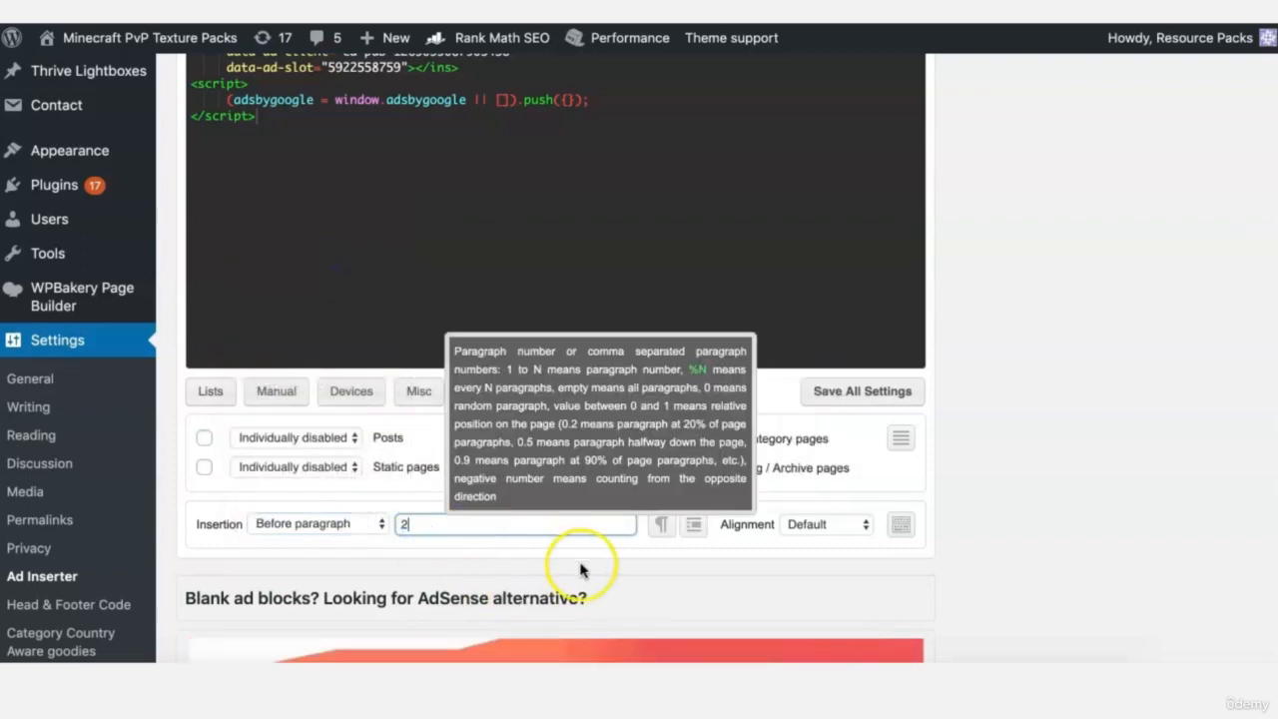
pyautogui.click(575, 566)
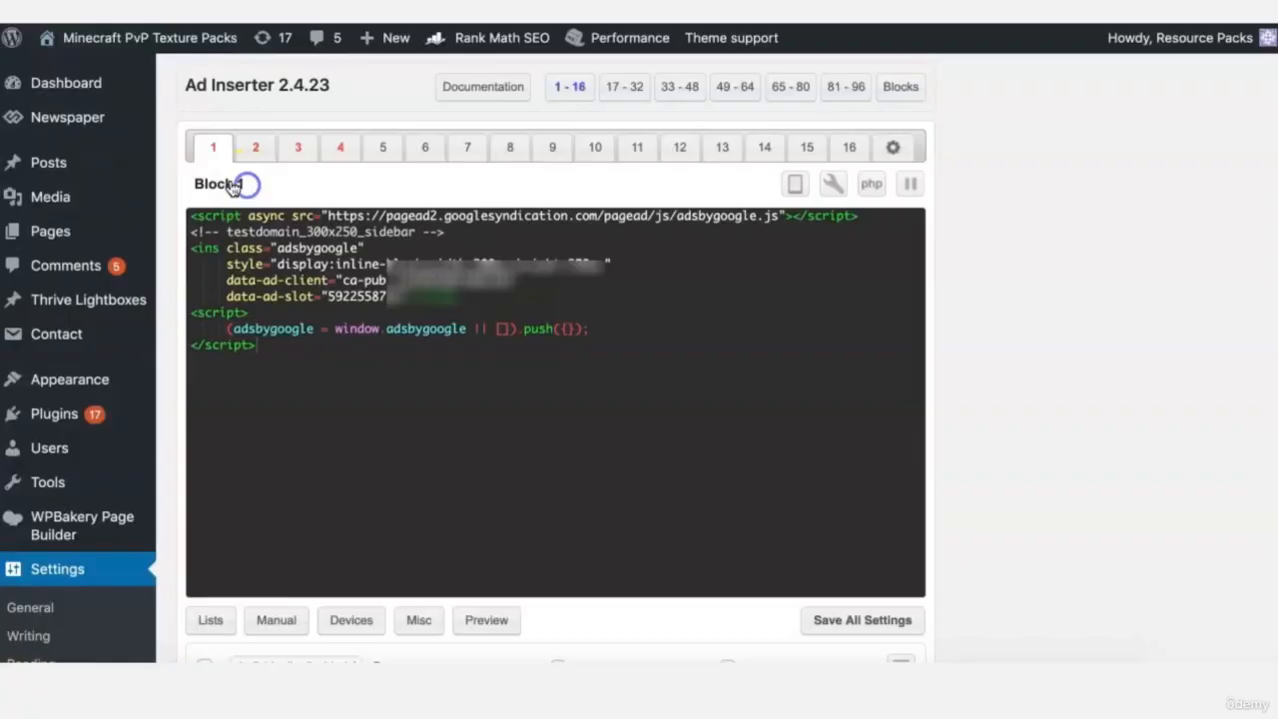
# Rename Block 1 as adsense_300x250_sidebar.
pyautogui.click(271, 184)
pyautogui.tripleClick(271, 184)
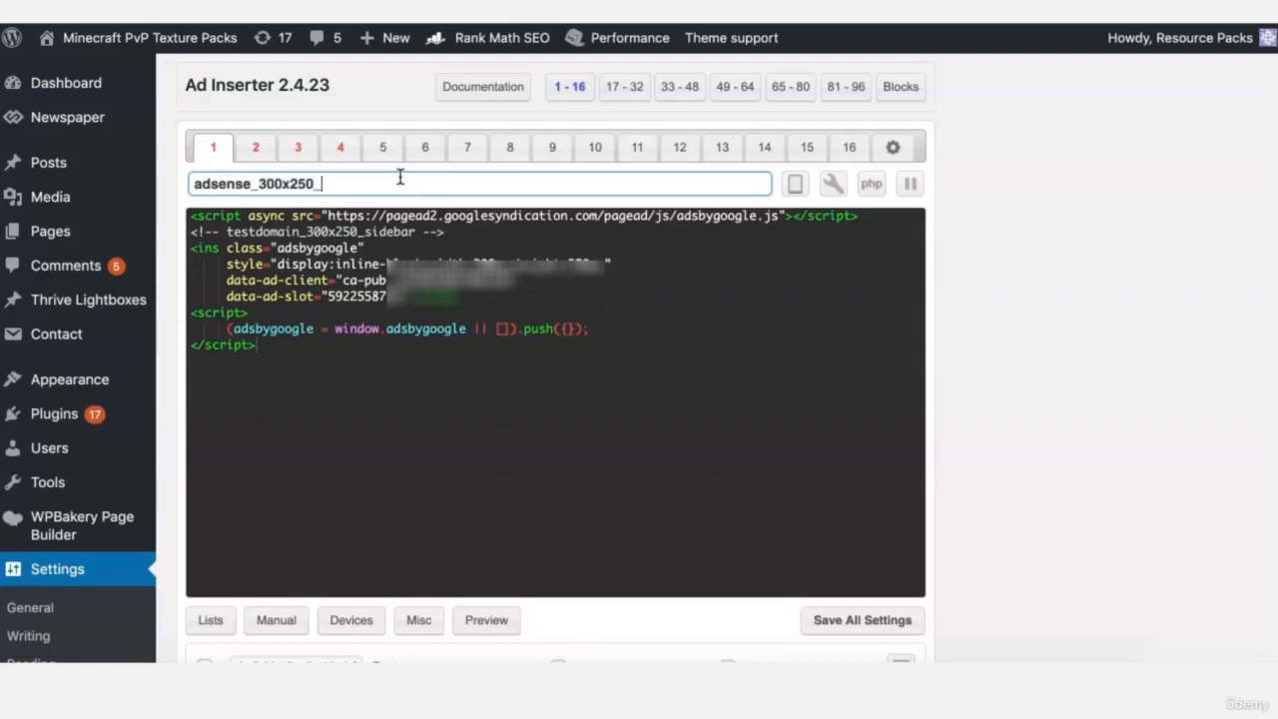
pyautogui.press('Return')
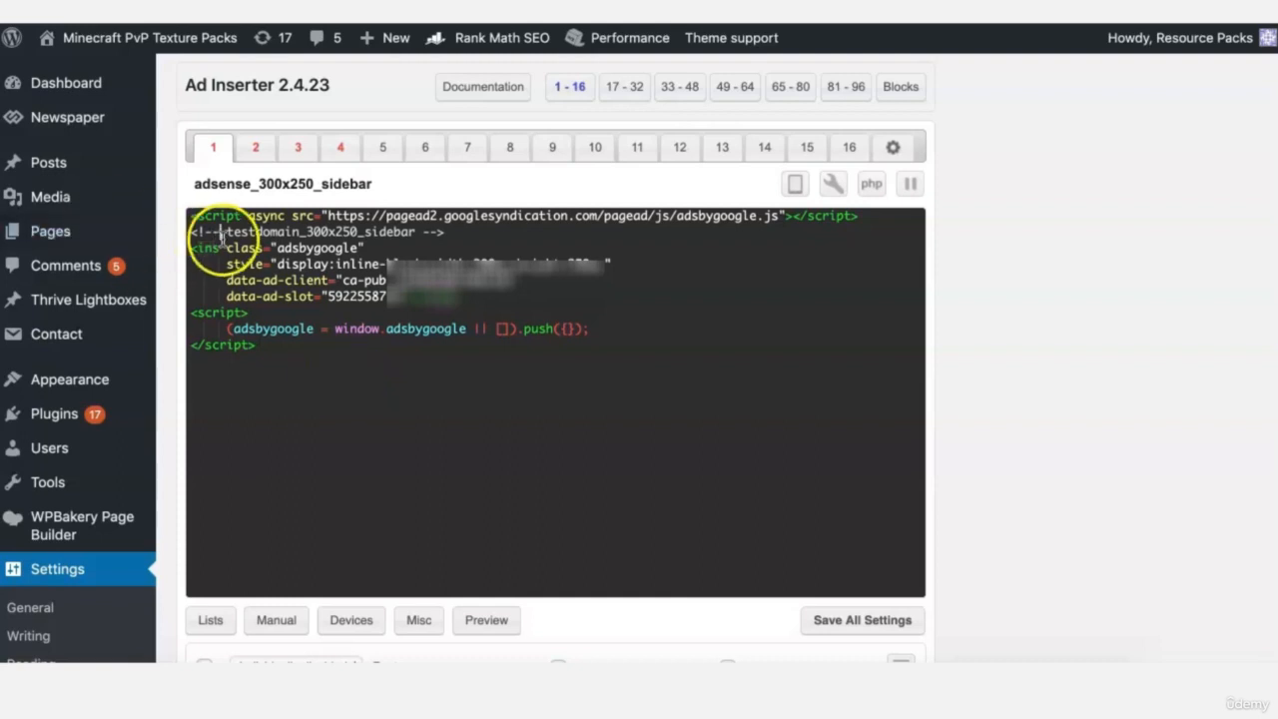
# Examine the opening and closing script tags of the AdSense code in the adsense_300x250_sidebar block.
pyautogui.click(185, 247)
pyautogui.click(414, 329)
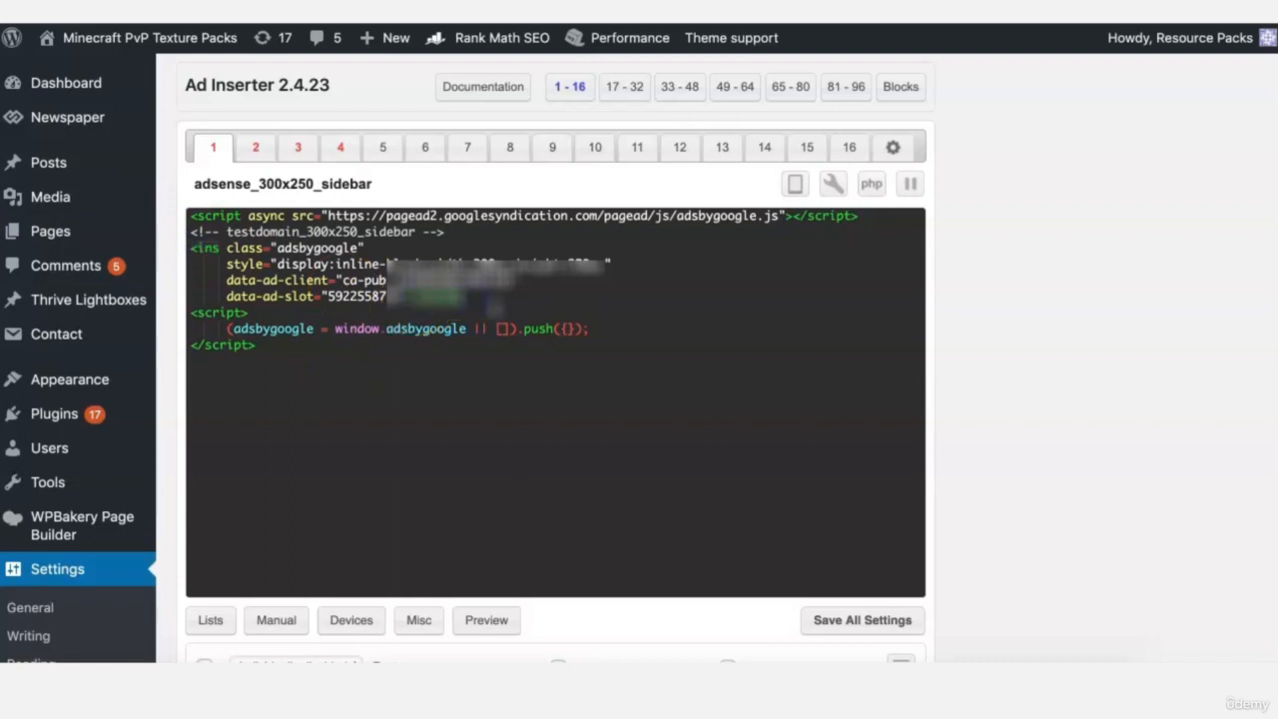
pyautogui.moveTo(261, 344); pyautogui.dragTo(180, 339)
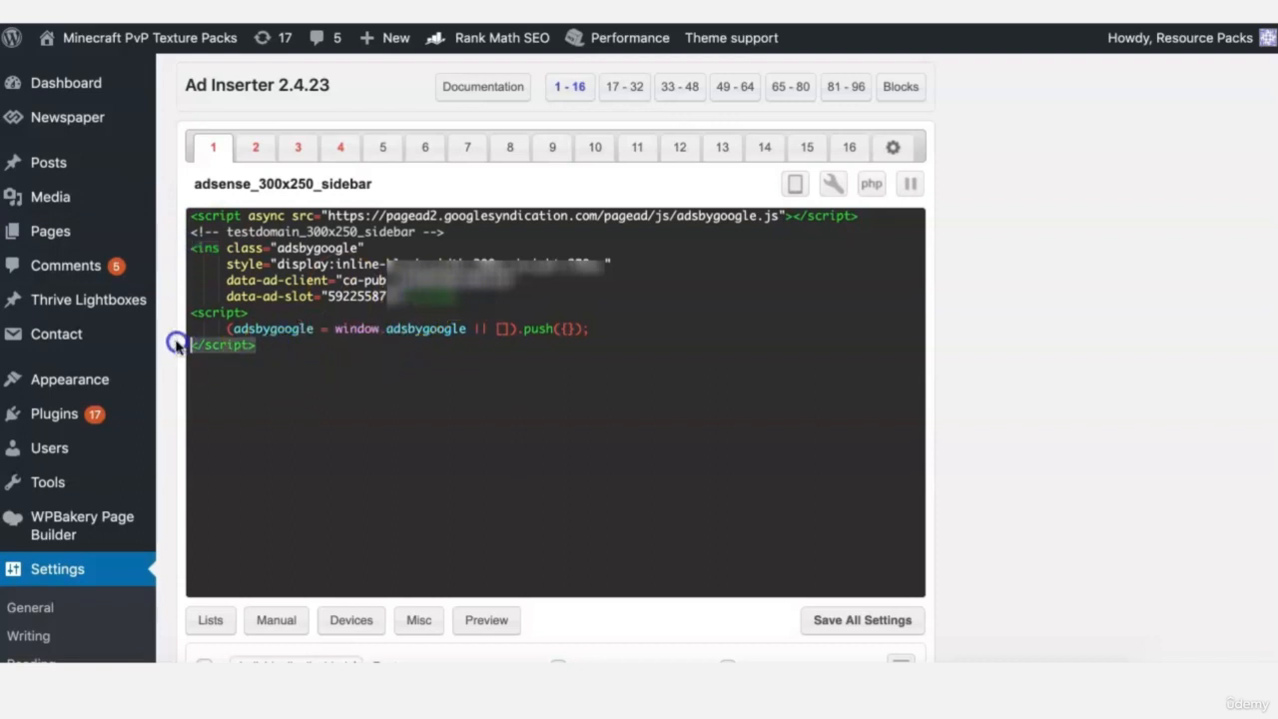
pyautogui.click(241, 216)
pyautogui.click(543, 415)
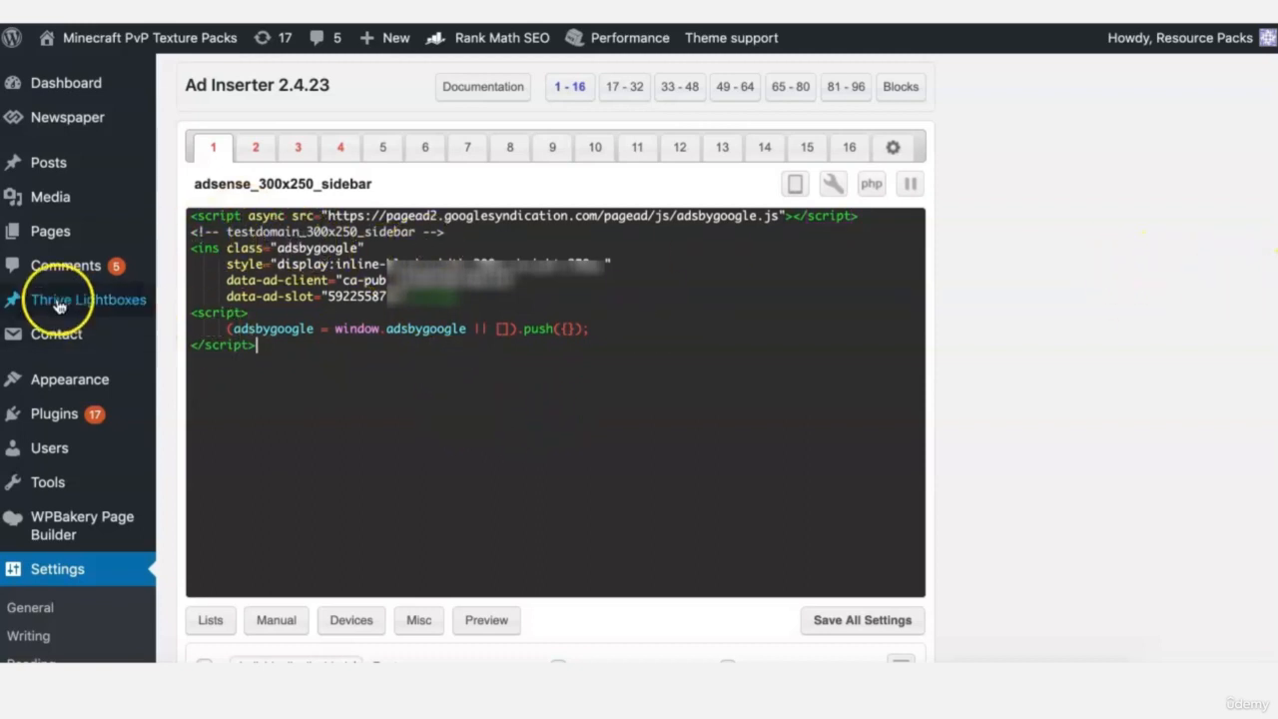
pyautogui.press('Up')
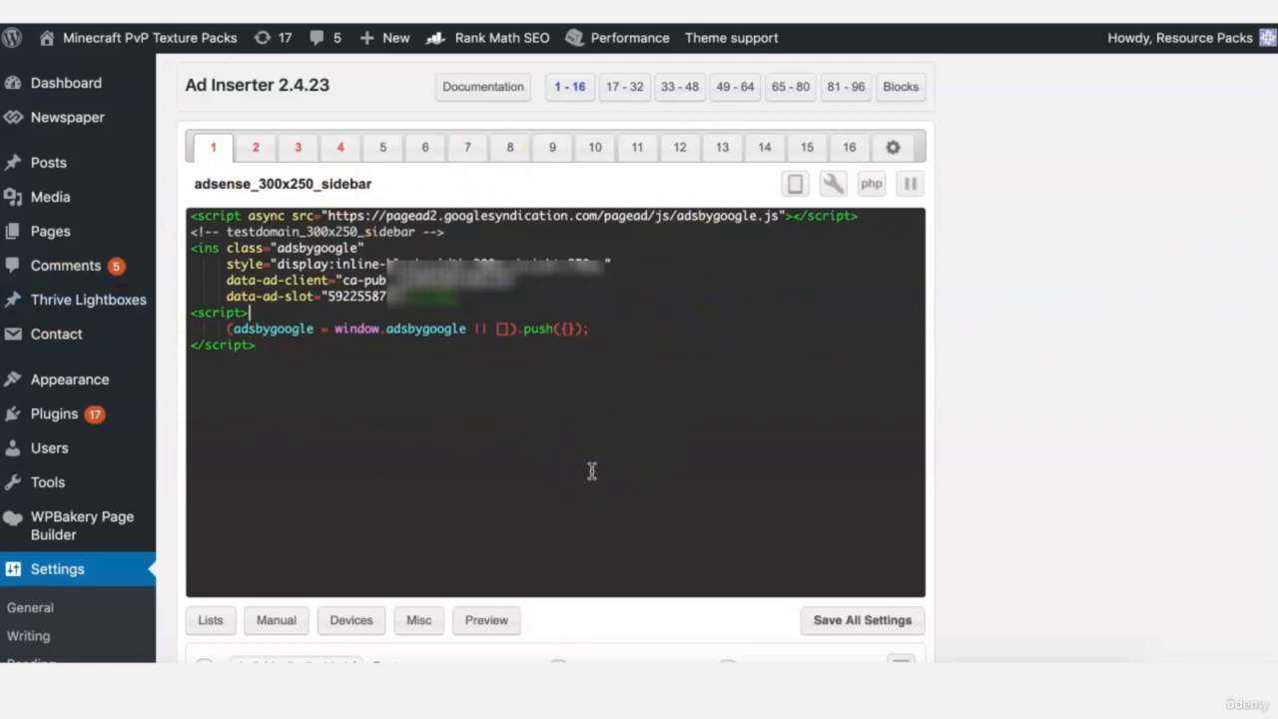
# Delete the entire ad code from the adsense_300x250_sidebar block.
pyautogui.click(476, 348)
pyautogui.moveTo(289, 363); pyautogui.dragTo(177, 200)
pyautogui.press('BackSpace')
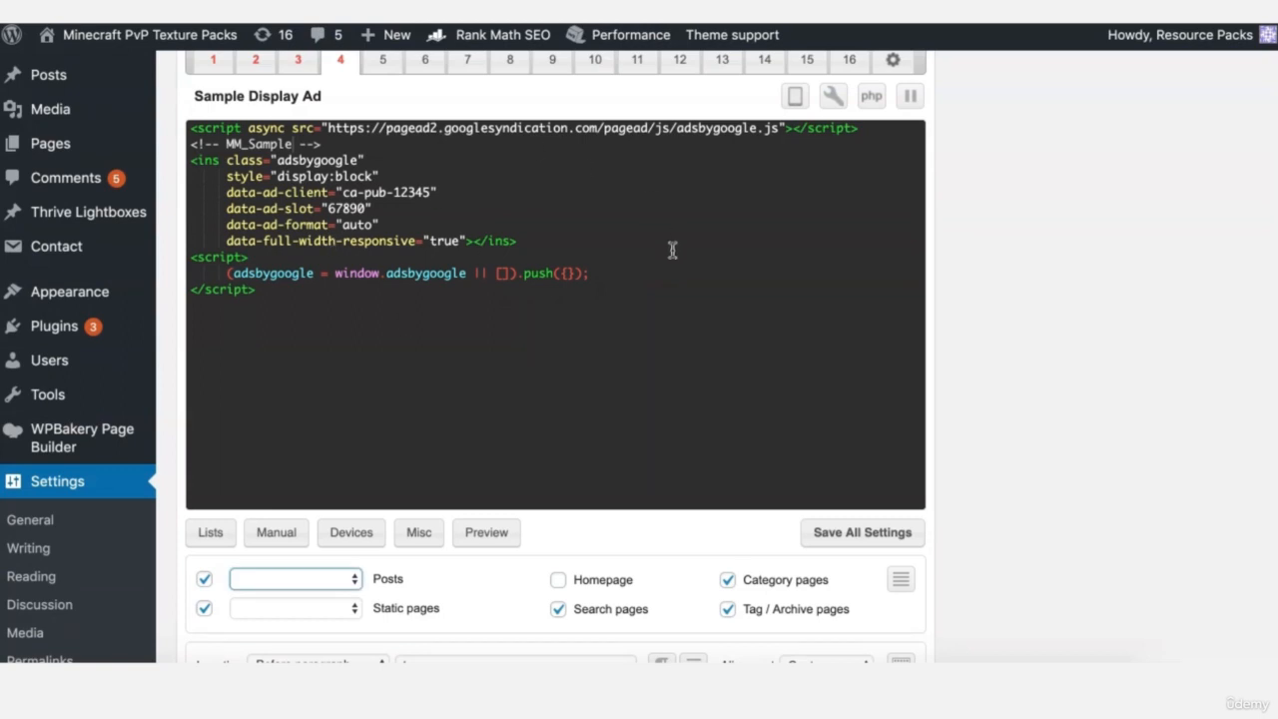
# Examine the Sample Display Ad block's code, especially its data-ad-client and data-ad-slot values.
pyautogui.click(331, 305)
pyautogui.hotkey('ctrl', 'a')
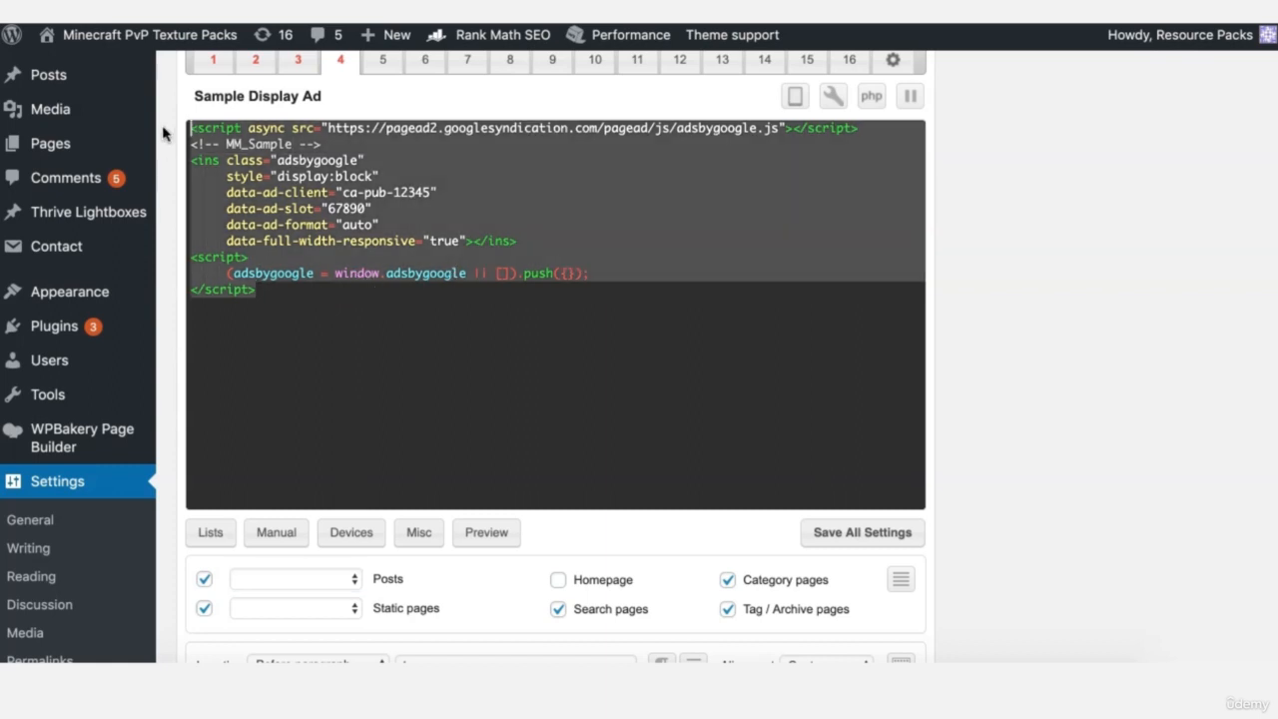
pyautogui.click(828, 199)
pyautogui.moveTo(386, 192); pyautogui.dragTo(431, 192)
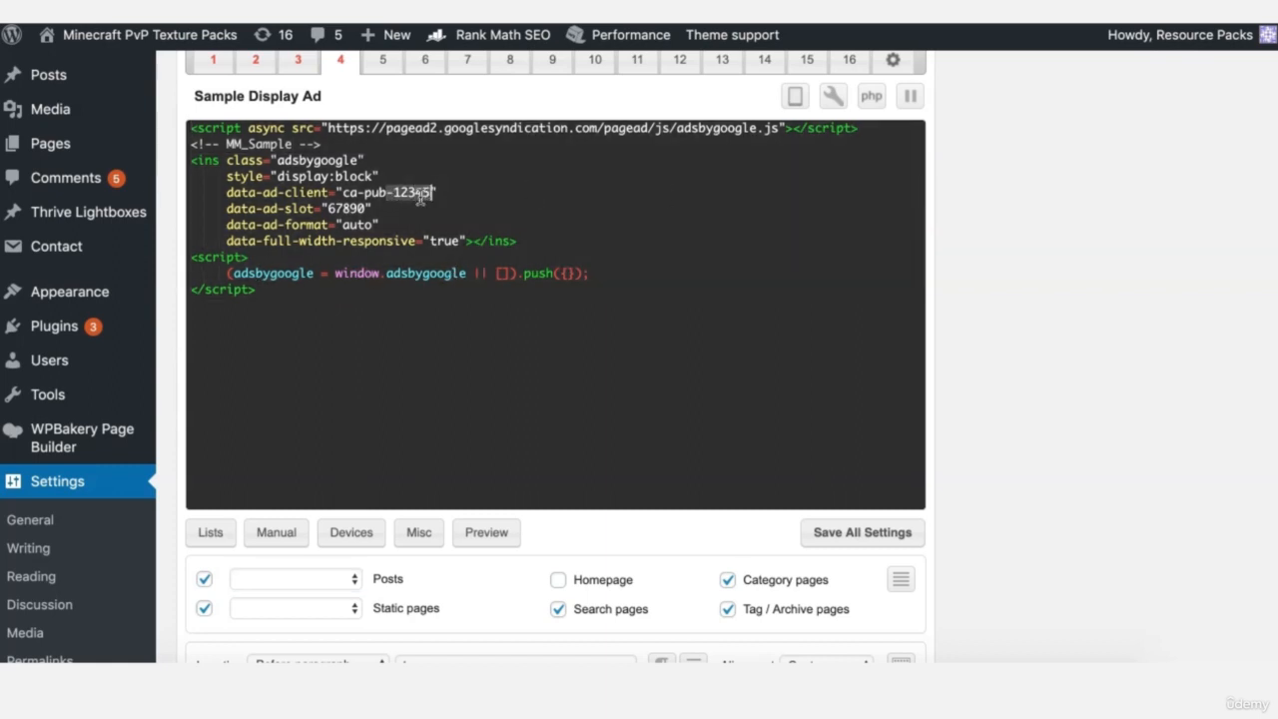
pyautogui.moveTo(328, 208); pyautogui.dragTo(372, 208)
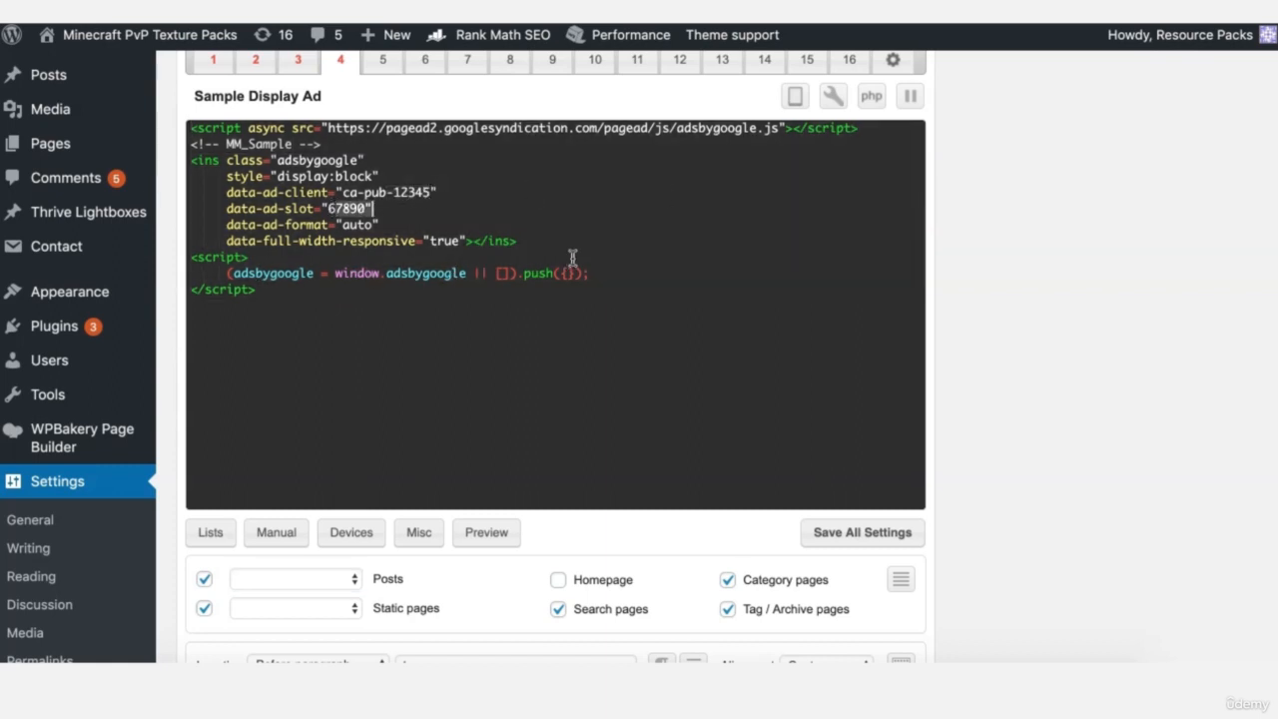
pyautogui.click(697, 242)
pyautogui.scroll(-1, 580, 599)
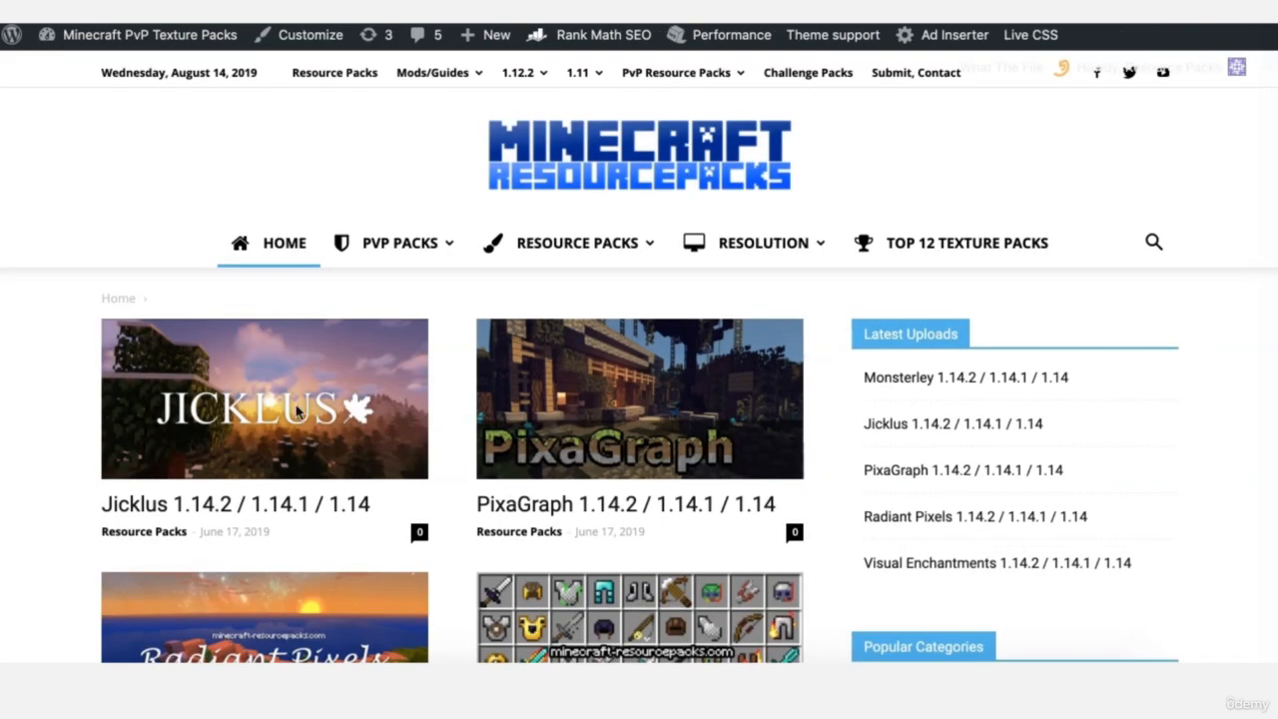
# Open the Visual Enchantments post from the site's homepage and check the ad placement above its first paragraph.
pyautogui.scroll(-2, 479, 457)
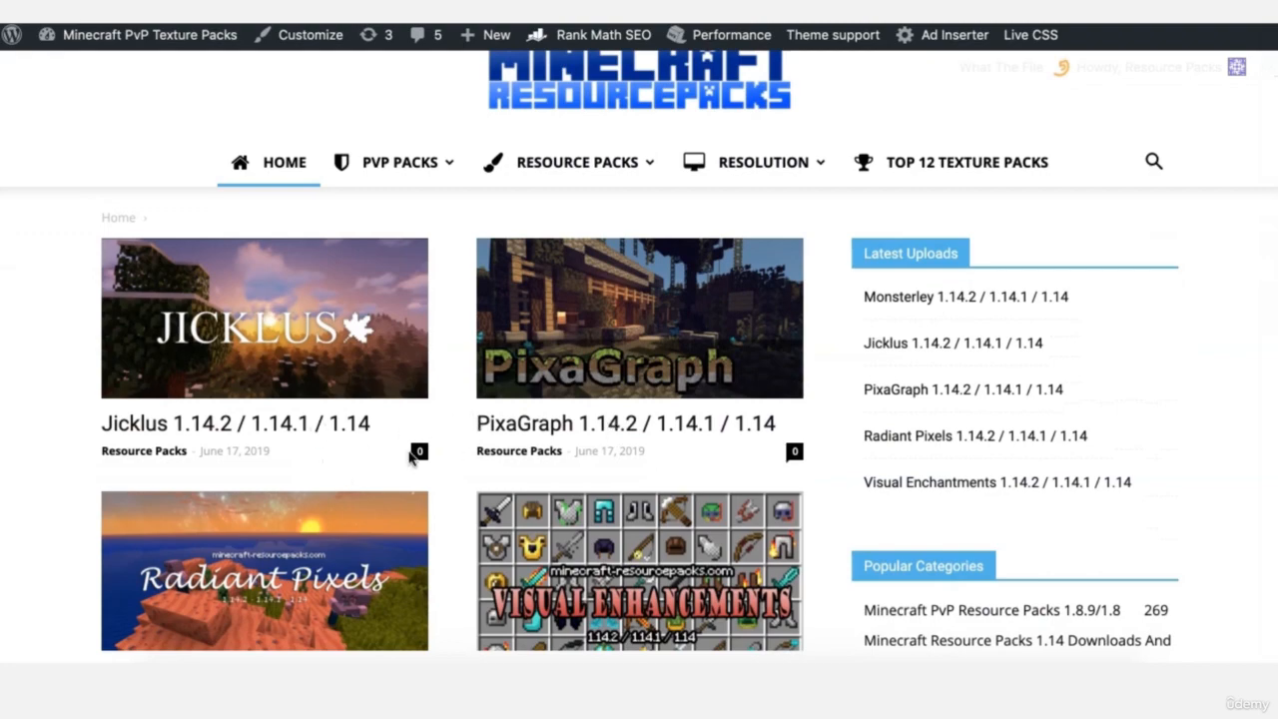
pyautogui.scroll(-3, 378, 463)
pyautogui.click(578, 356)
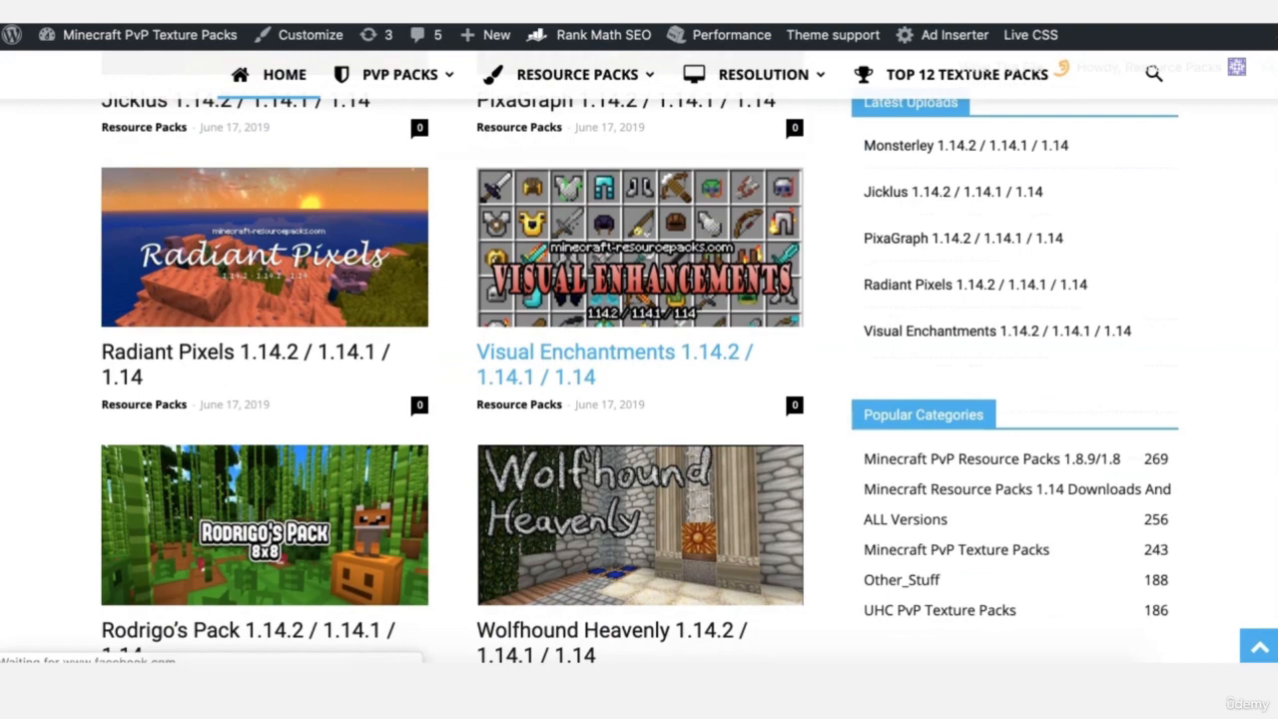
pyautogui.scroll(-6, 97, 359)
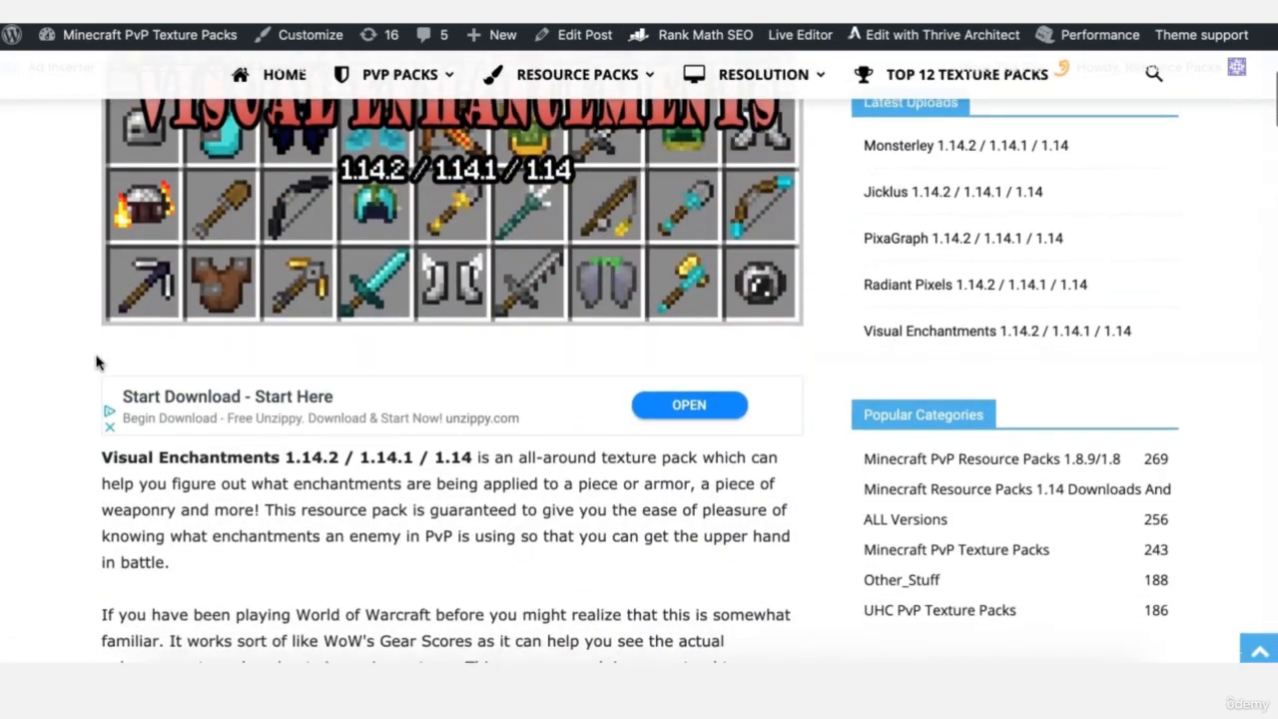